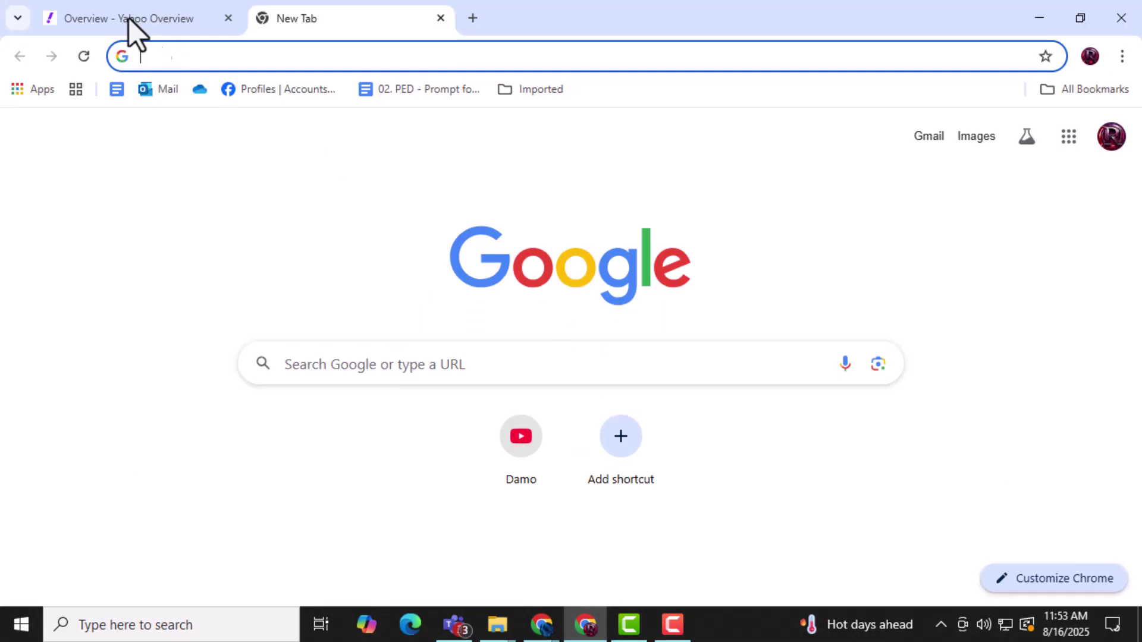
left_click(123, 16)
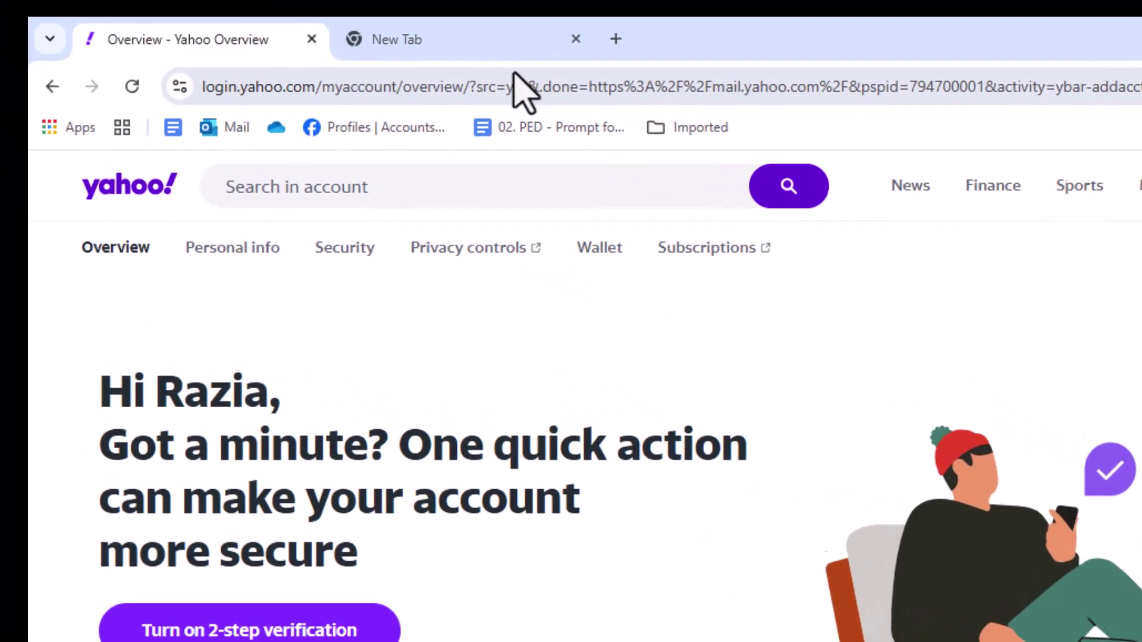
left_click(375, 54)
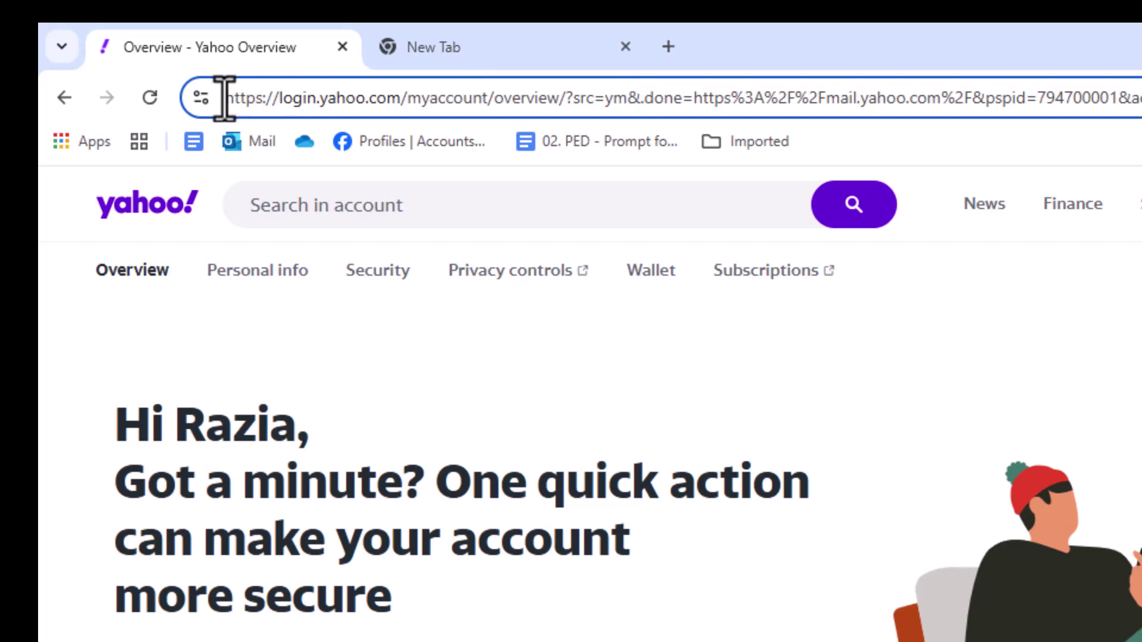
left_click_drag(225, 98, 1137, 94)
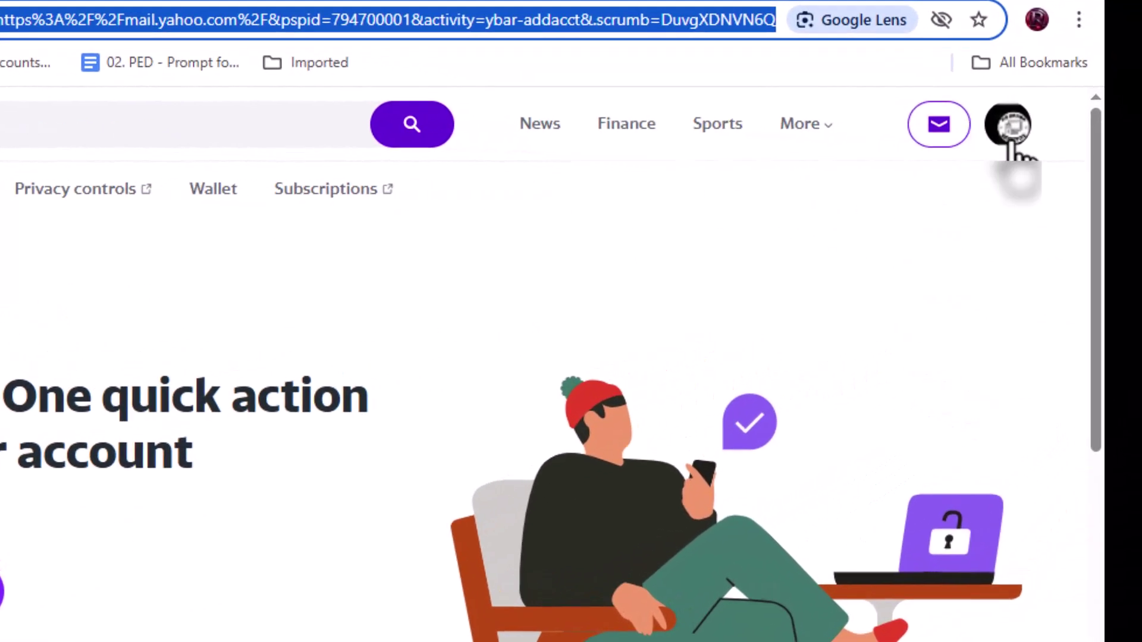
Step: Reach the account overview via the profile avatar menu's 'Manage your account' option
left_click(1070, 141)
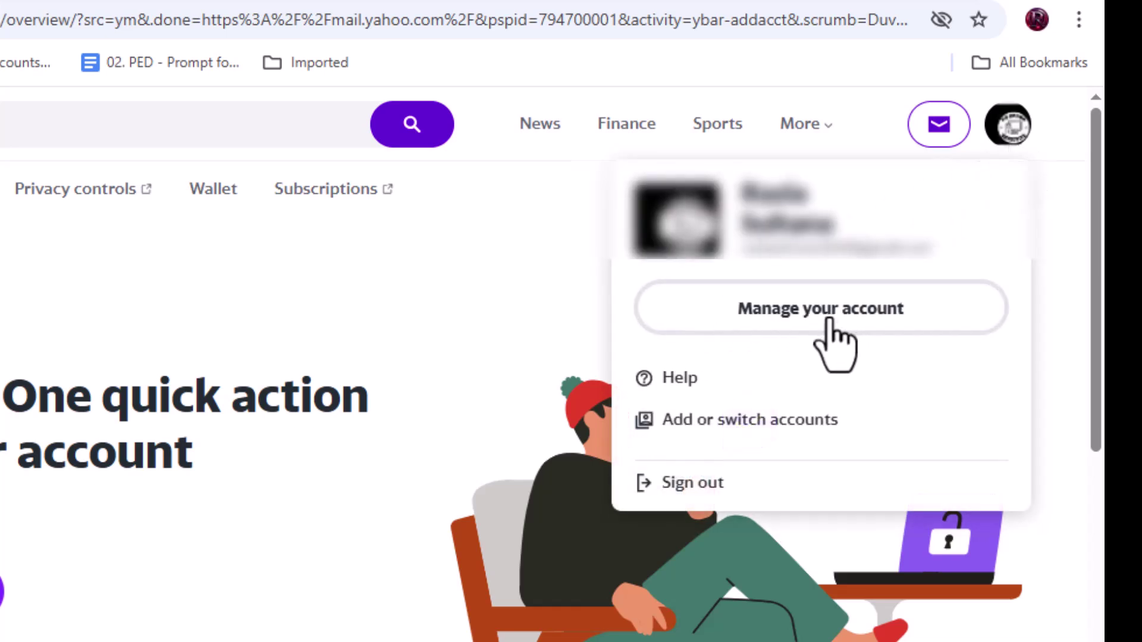
left_click(828, 321)
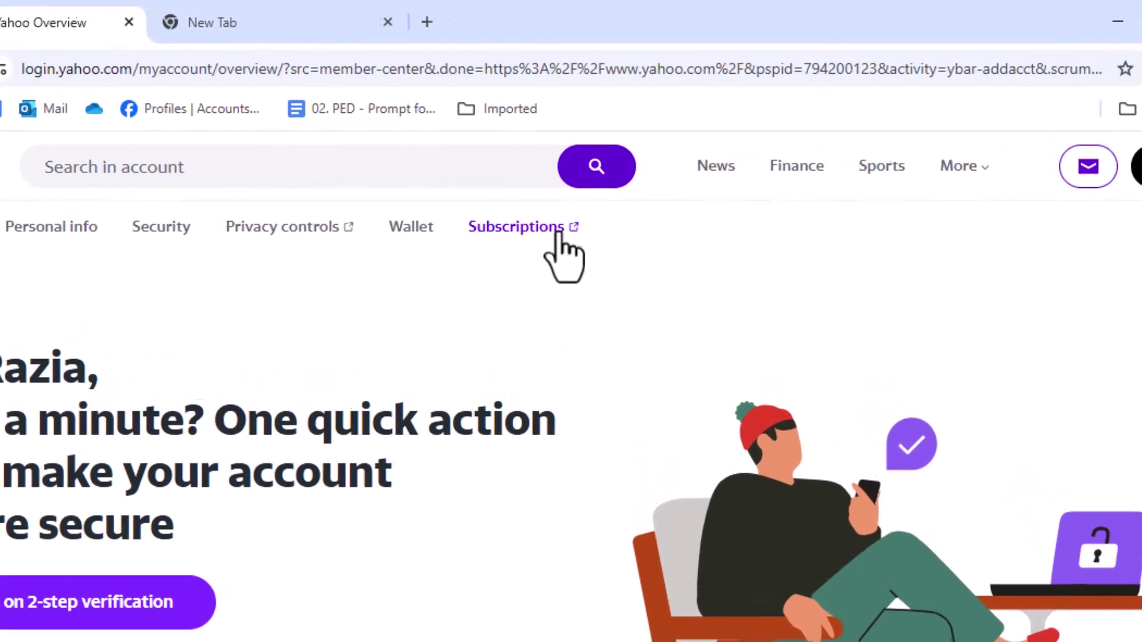
Step: Go to the Subscriptions page from the account navigation bar
left_click(517, 244)
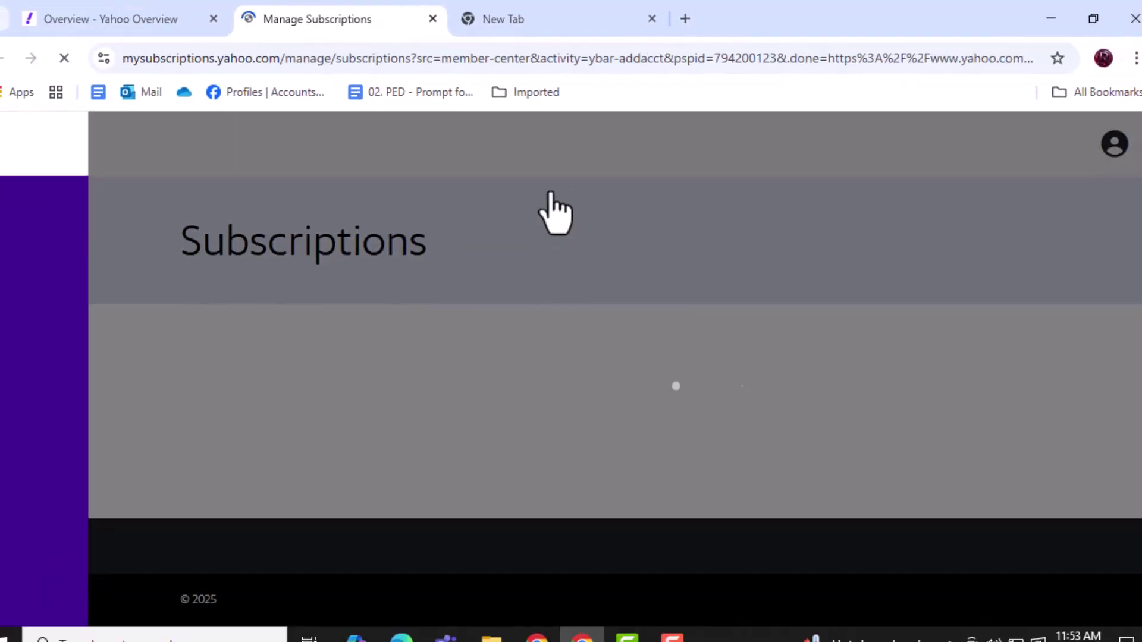
scroll(672, 433, "down", 2)
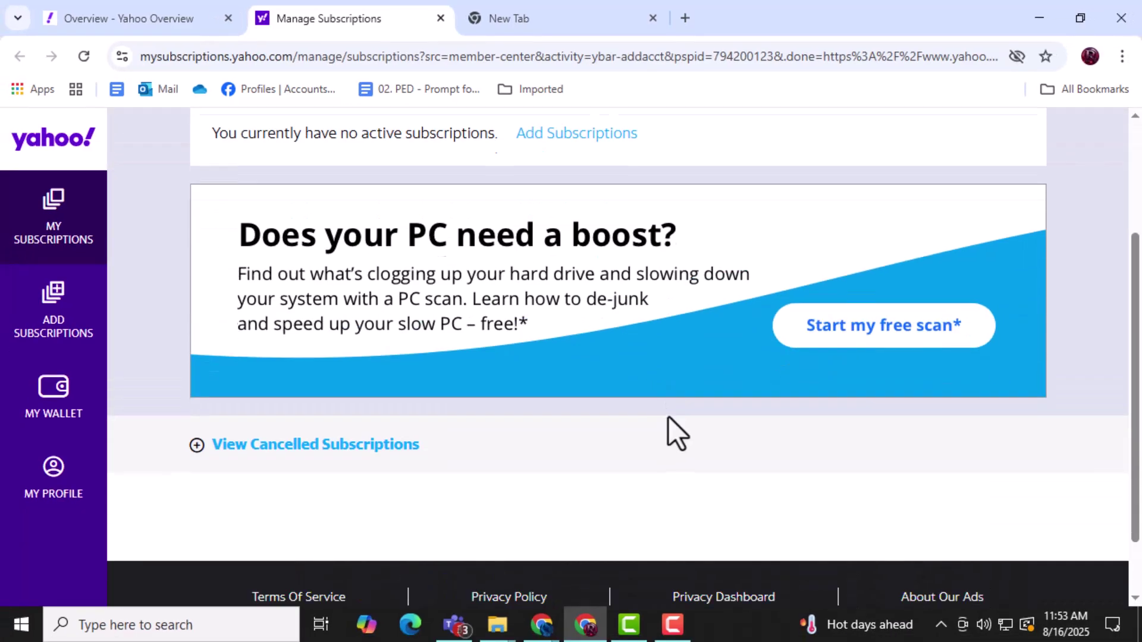
scroll(668, 434, "down", 1)
scroll(662, 433, "up", 1)
scroll(663, 434, "up", 2)
scroll(625, 357, "down", 3)
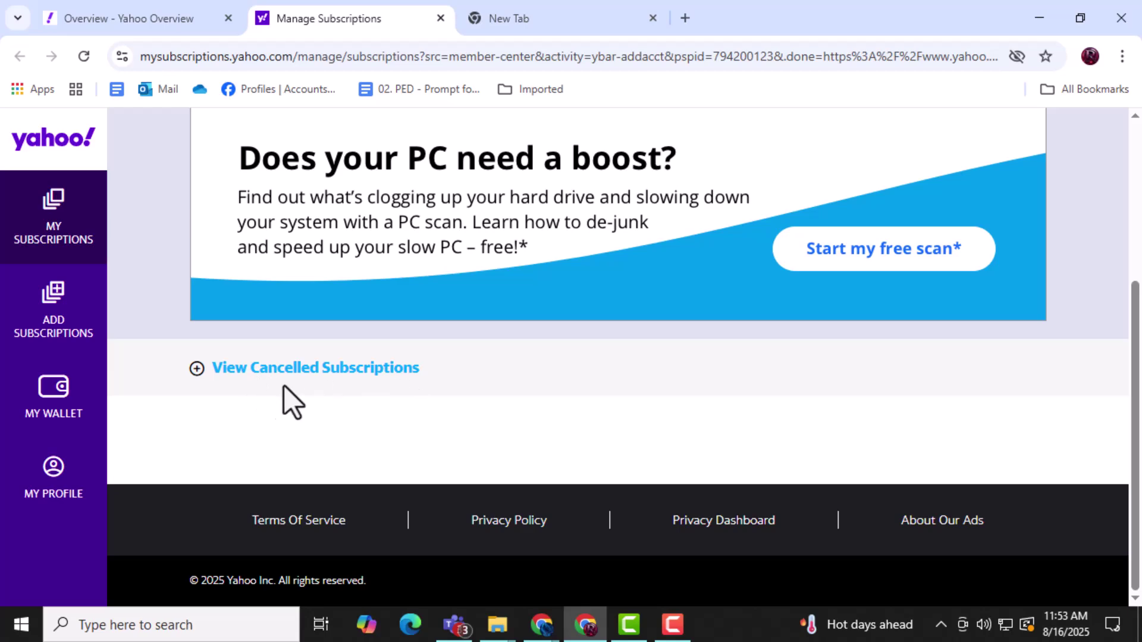
scroll(565, 398, "up", 3)
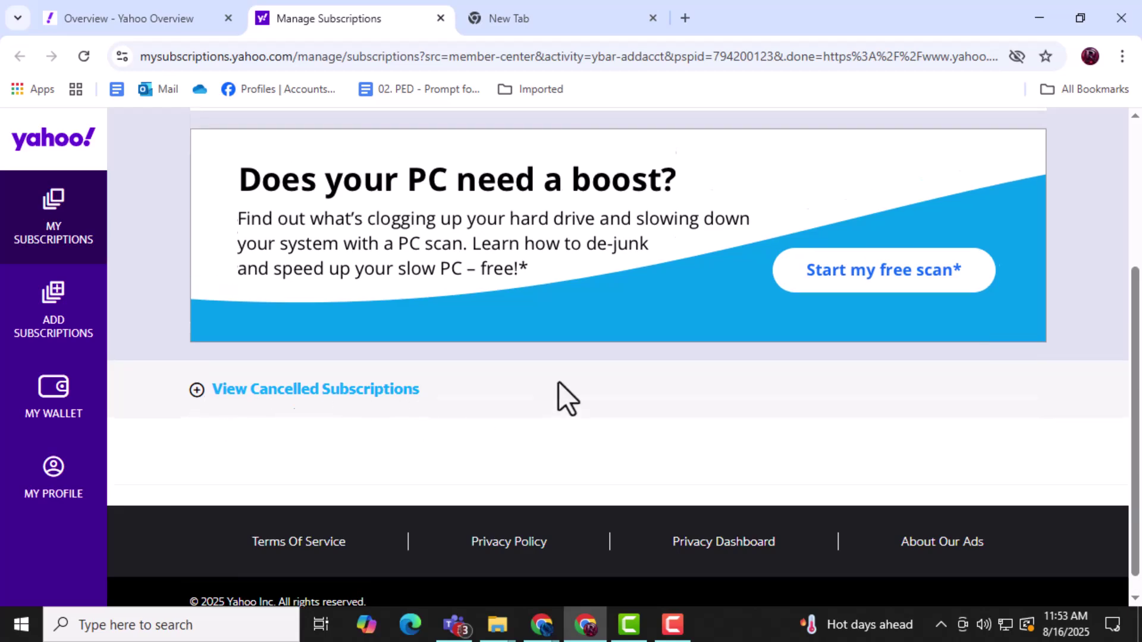
scroll(411, 441, "down", 2)
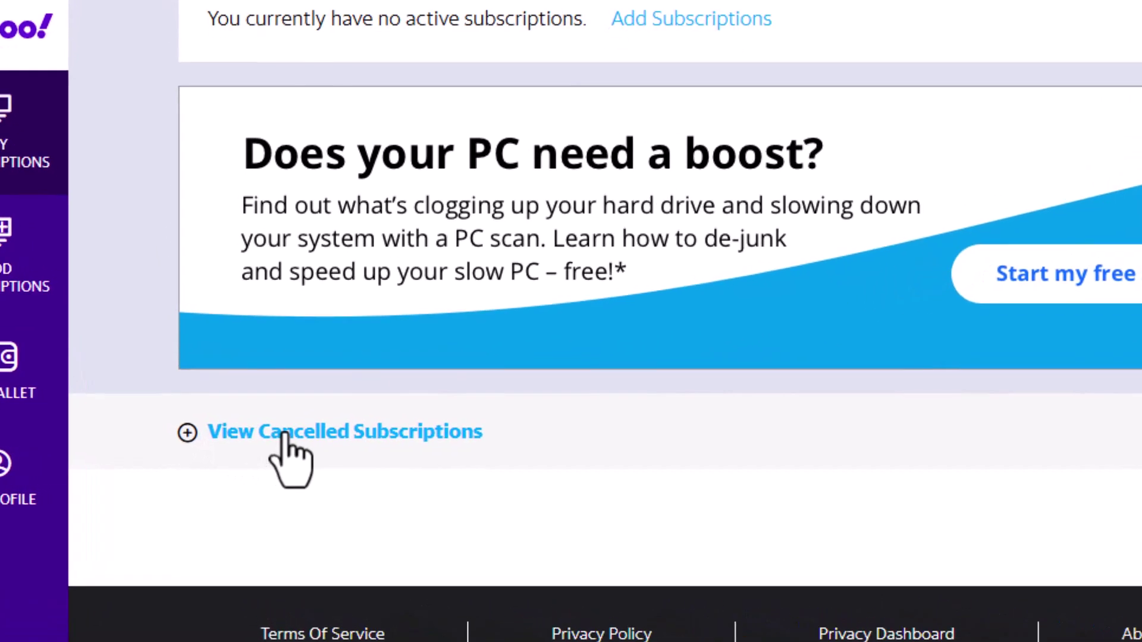
Step: Expand 'View Cancelled Subscriptions', collapsing and reopening it to confirm none are listed
left_click(189, 437)
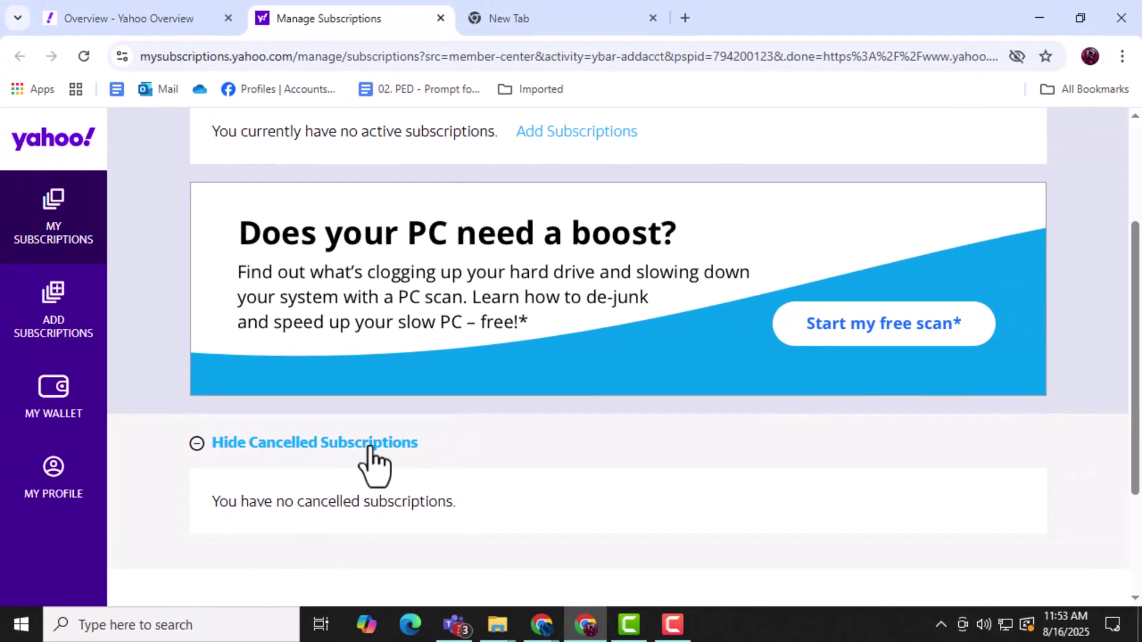
scroll(382, 467, "up", 2)
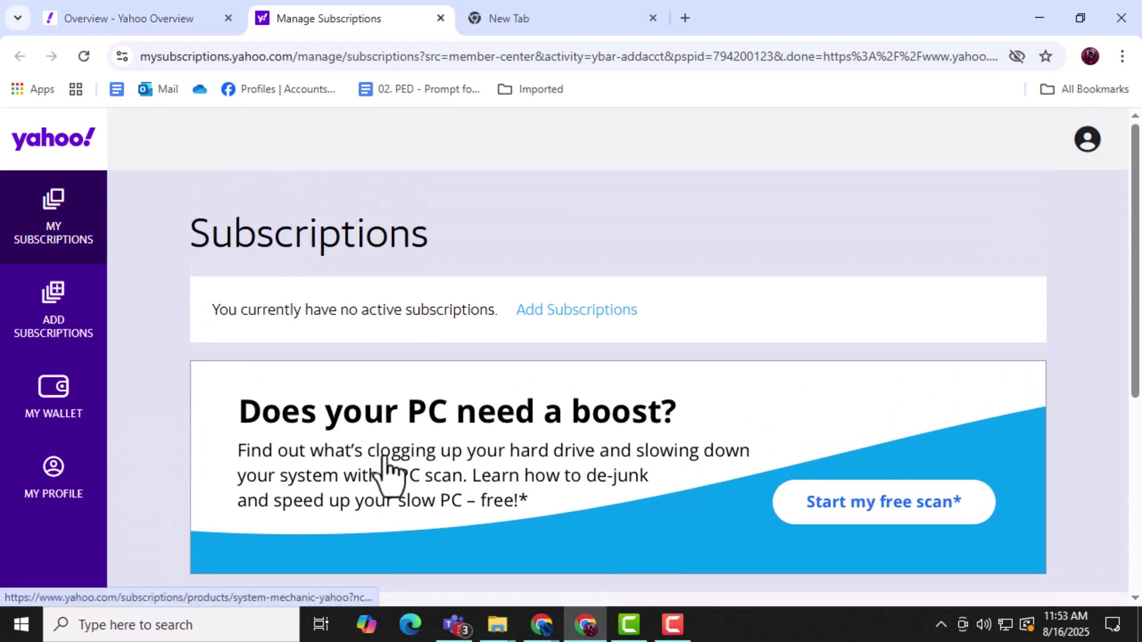
scroll(387, 473, "down", 3)
left_click(193, 357)
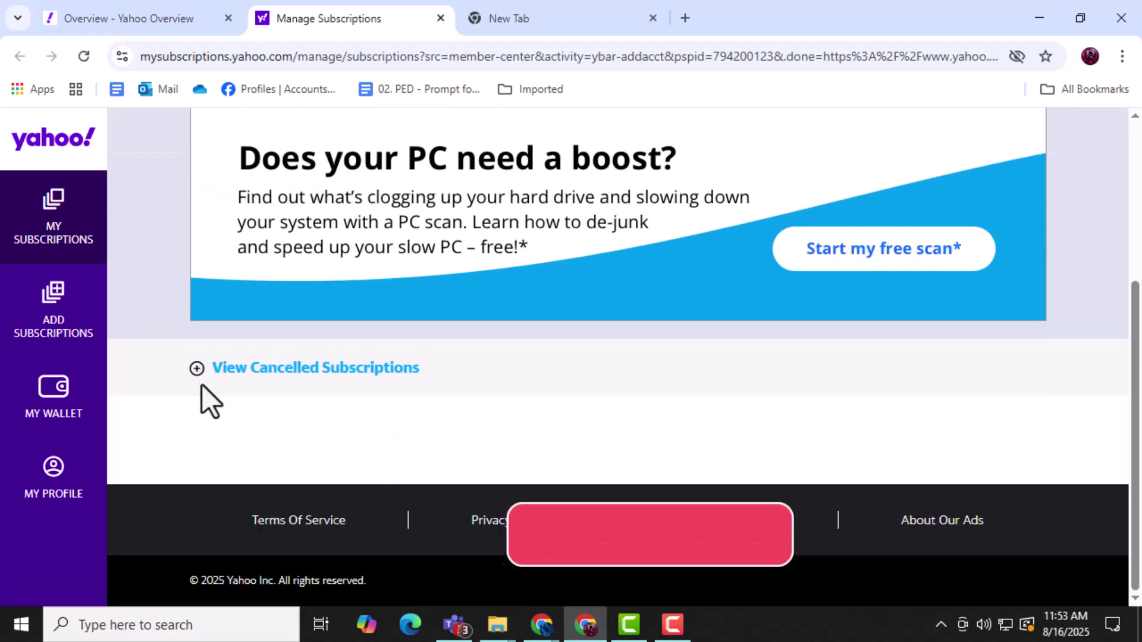
left_click(197, 370)
scroll(571, 412, "up", 3)
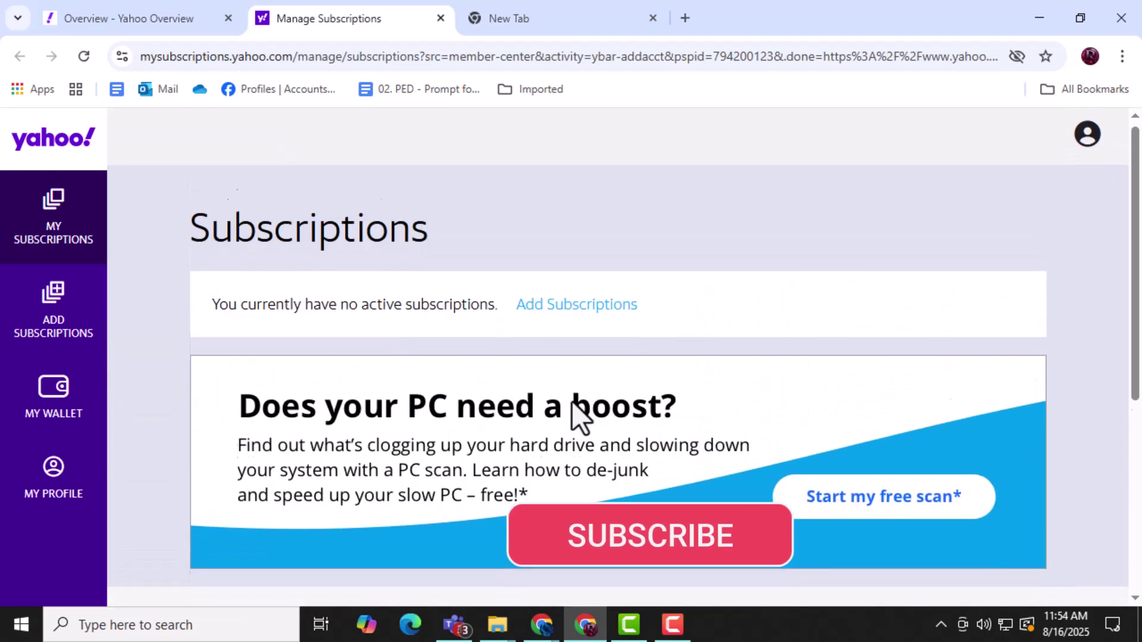